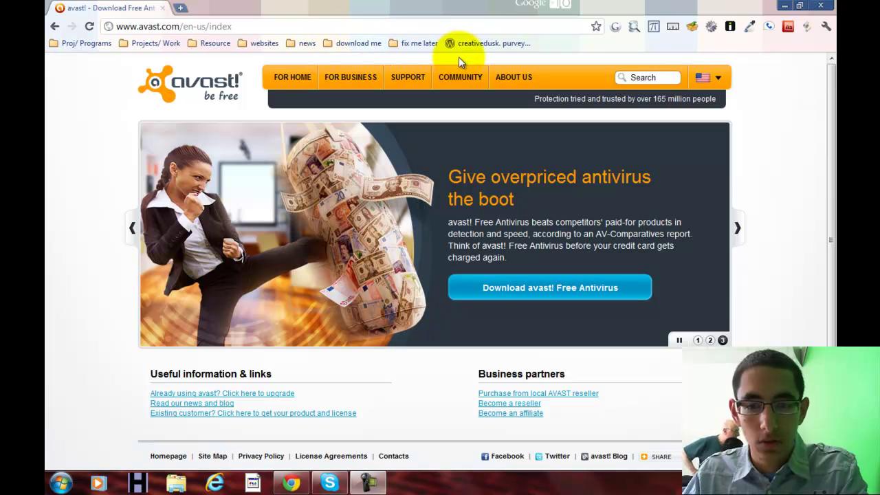
Browse the avast.com home page and its free antivirus and Internet Security download offers
click(521, 289)
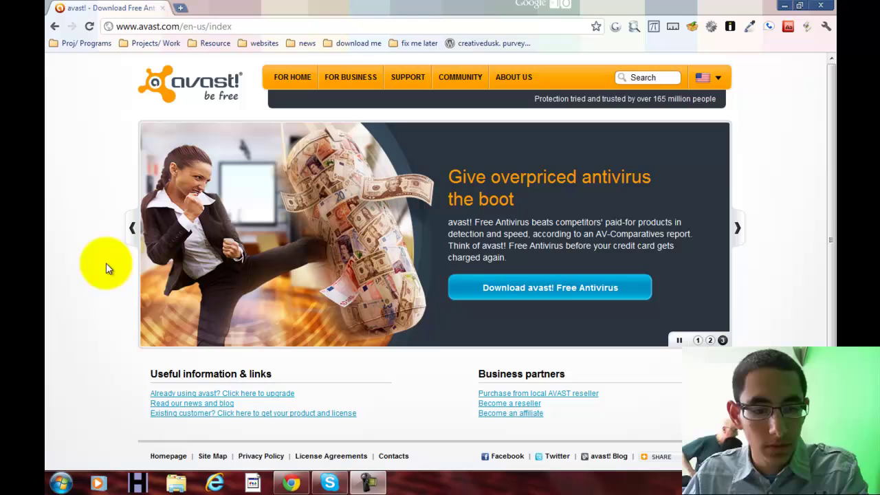
scroll(108, 270, down, 1)
scroll(479, 270, up, 1)
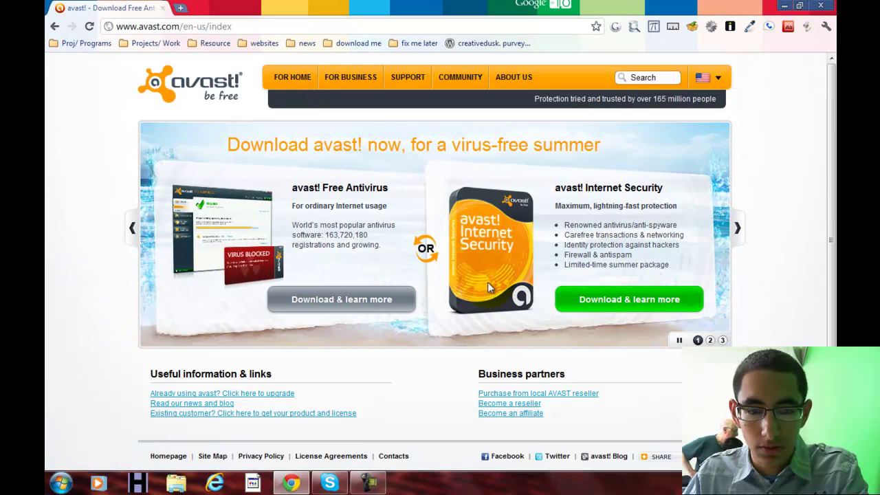
Download setup_av_free.exe for avast! Free Antivirus, declining the Pro upgrade
click(327, 309)
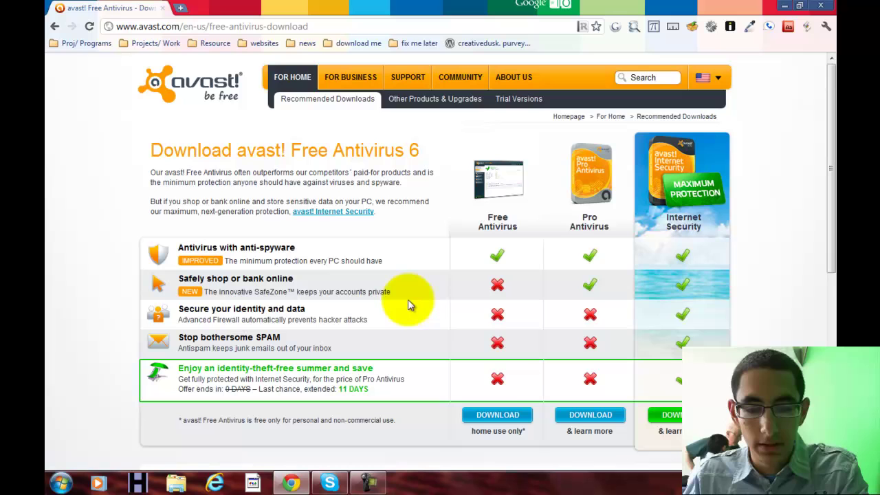
click(496, 416)
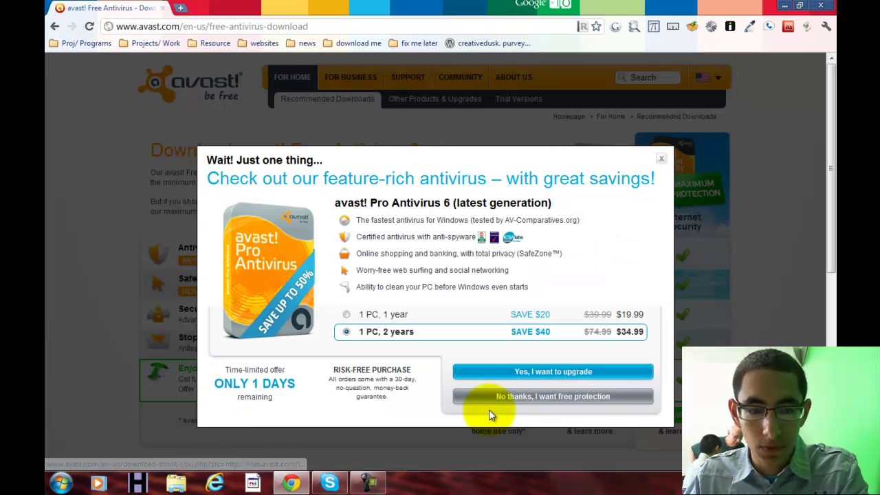
click(531, 397)
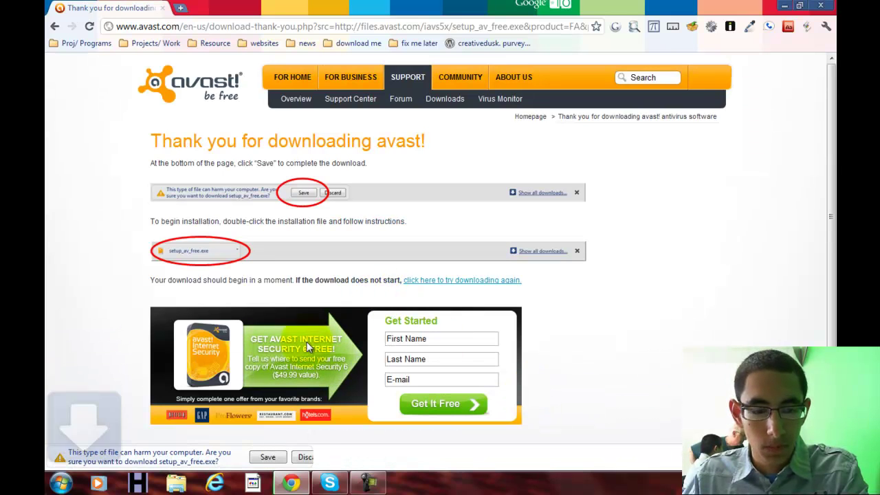
click(268, 457)
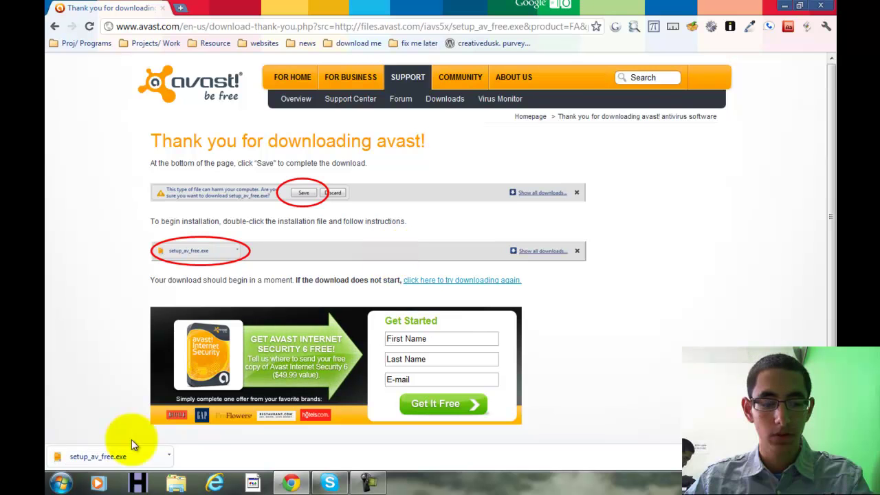
Install avast from setup_av_free.exe with English and default options, then close Chrome
click(136, 455)
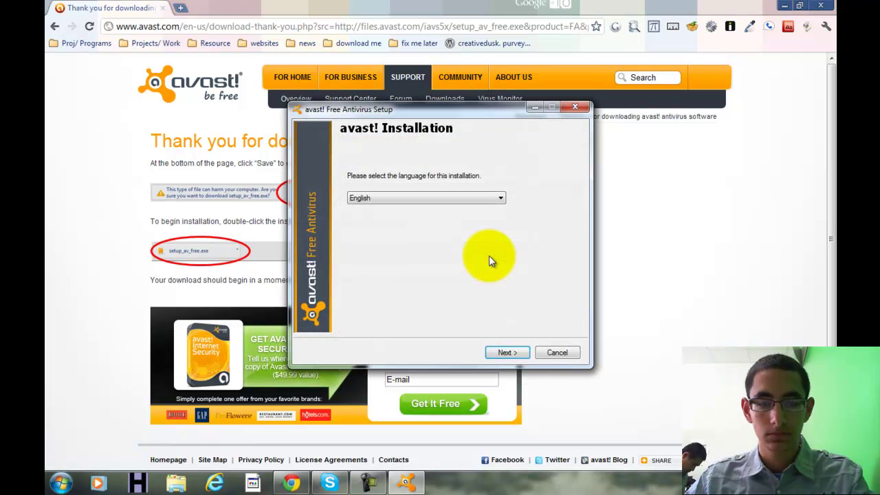
click(502, 353)
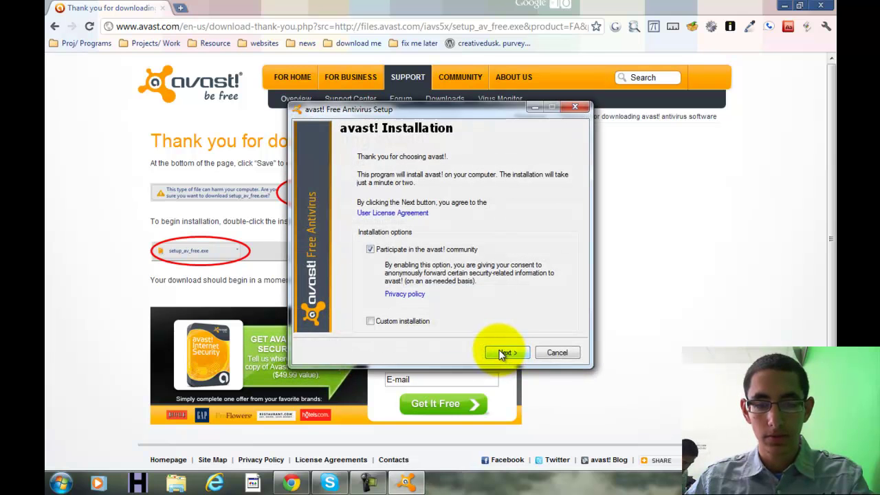
click(503, 353)
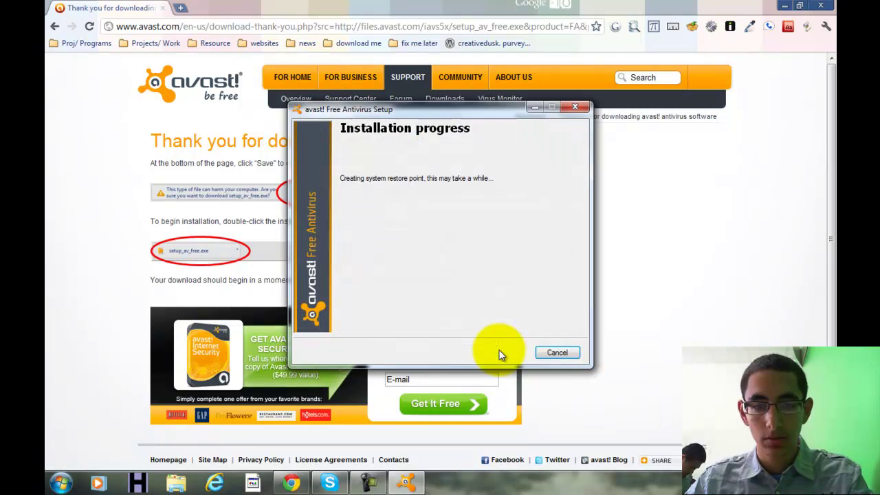
click(818, 7)
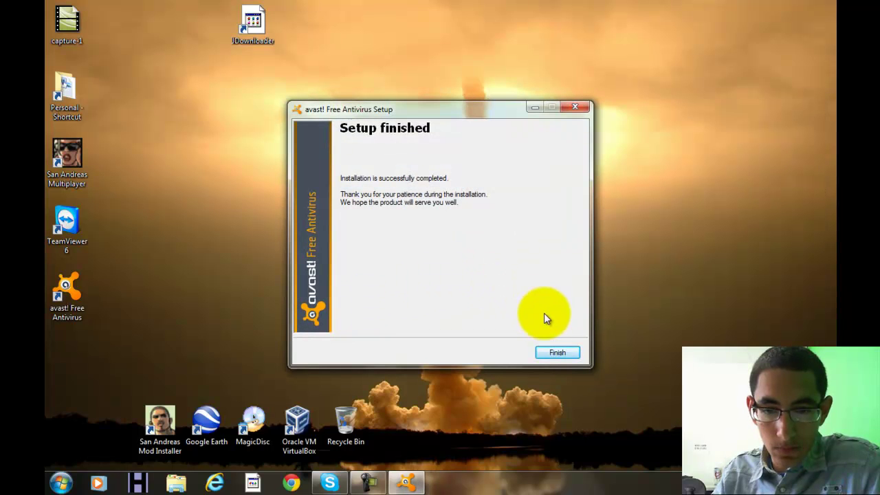
Finish the setup wizard and dismiss the Welcome to avast! Free Antivirus window
click(558, 352)
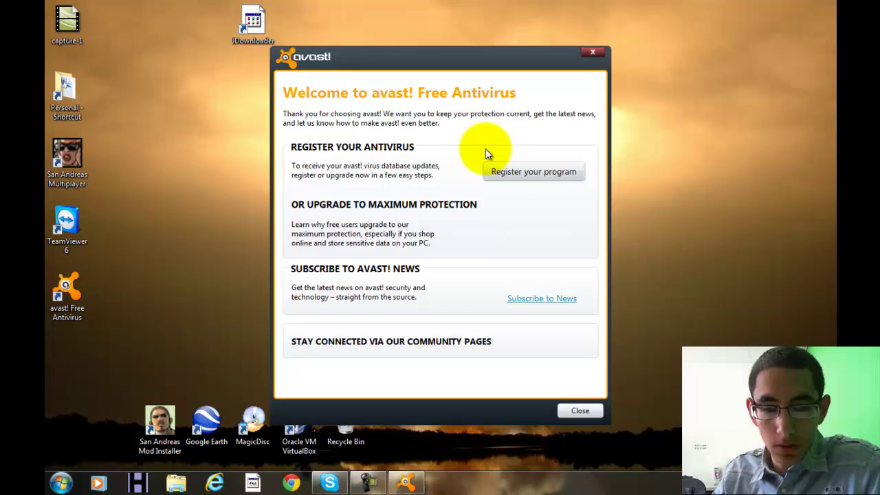
click(581, 411)
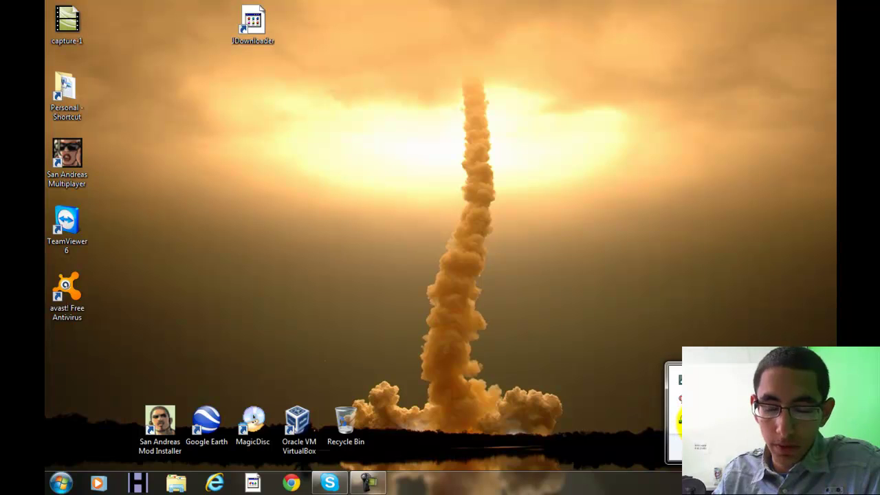
Open avast from the tray and review the Secured Summary with its 30-day registration notice
click(679, 420)
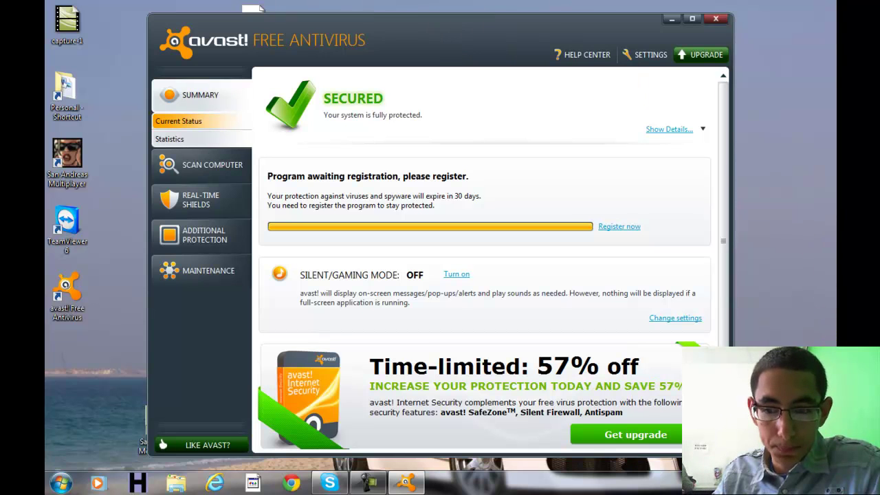
scroll(722, 202, down, 2)
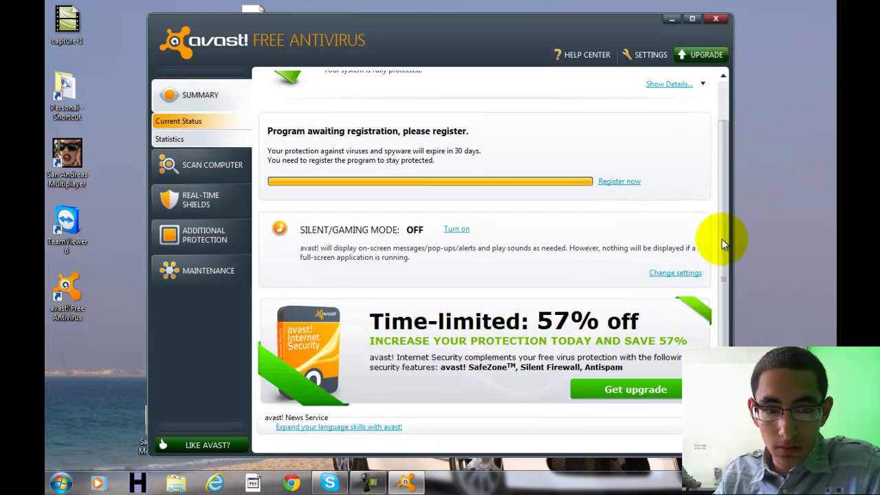
scroll(722, 248, up, 2)
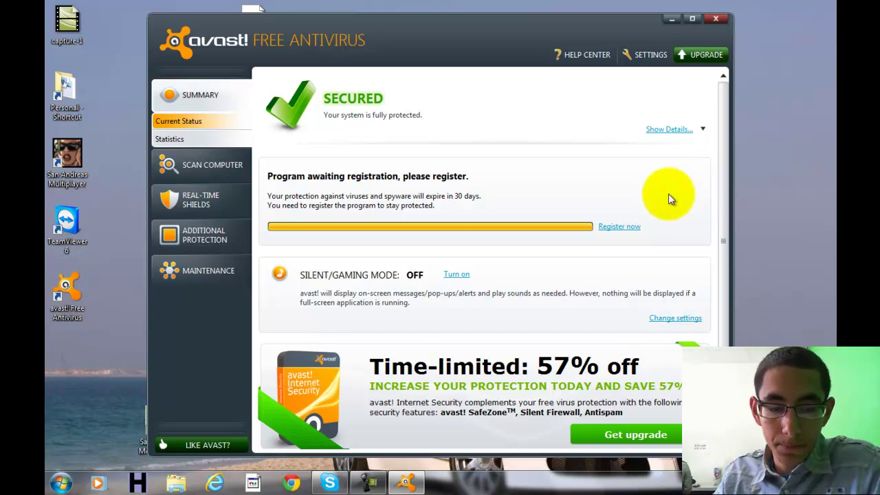
Register the free licence with title Mr. and name 'Ta', then view Additional Protection
click(613, 228)
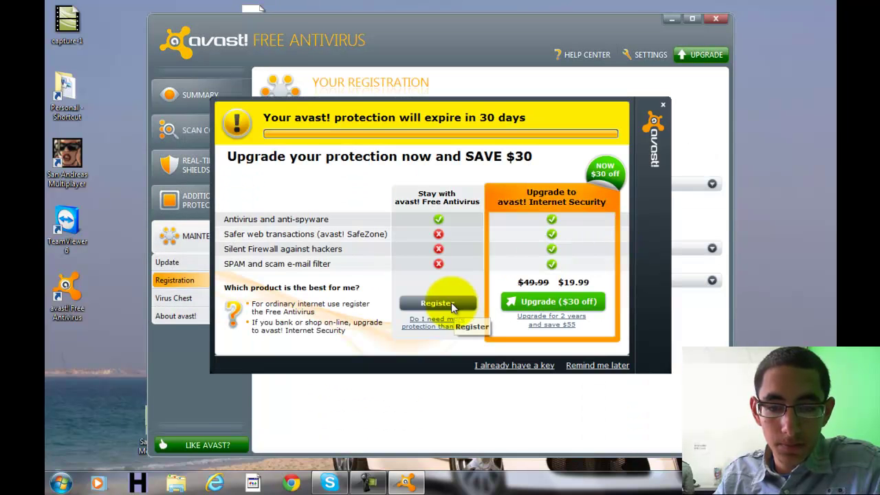
click(451, 303)
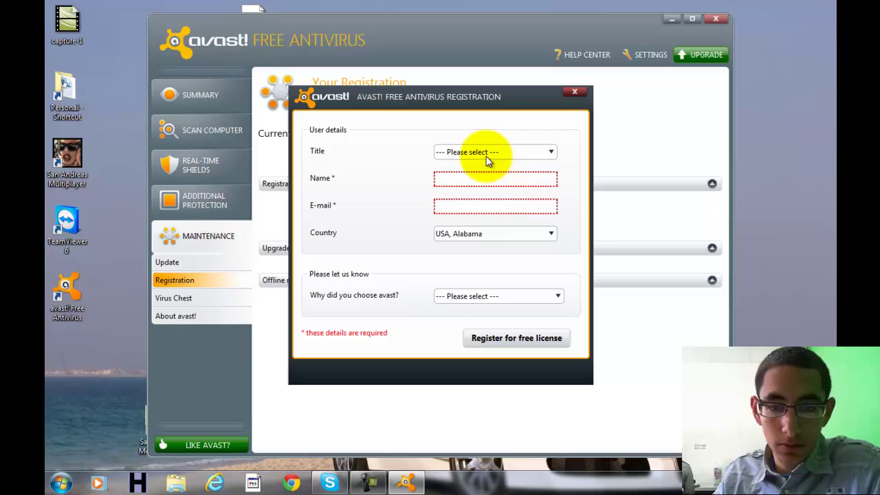
click(486, 159)
click(492, 174)
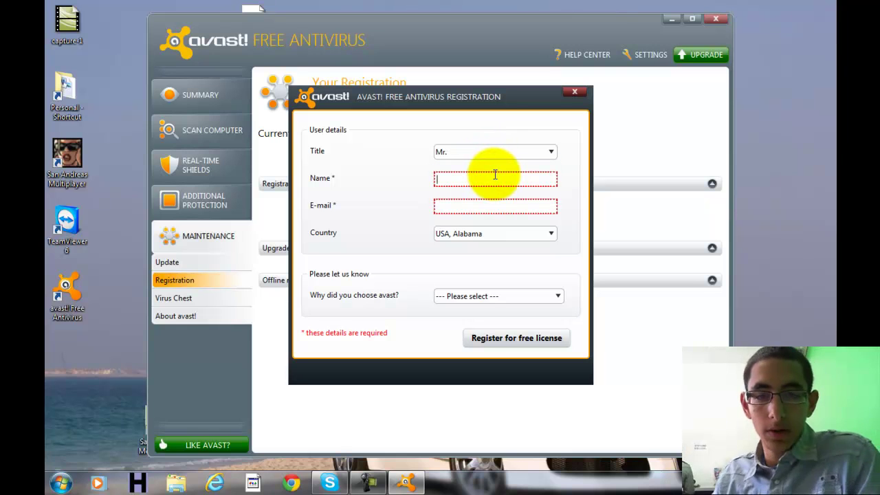
text(Ta)
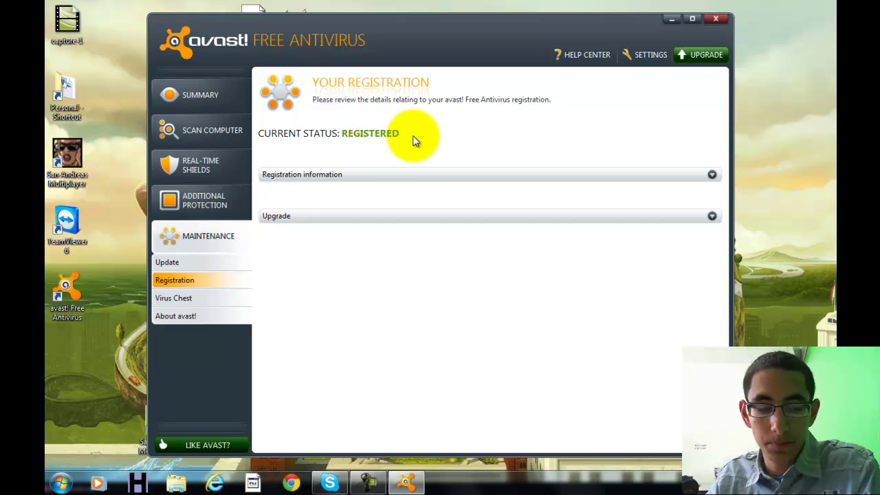
click(193, 200)
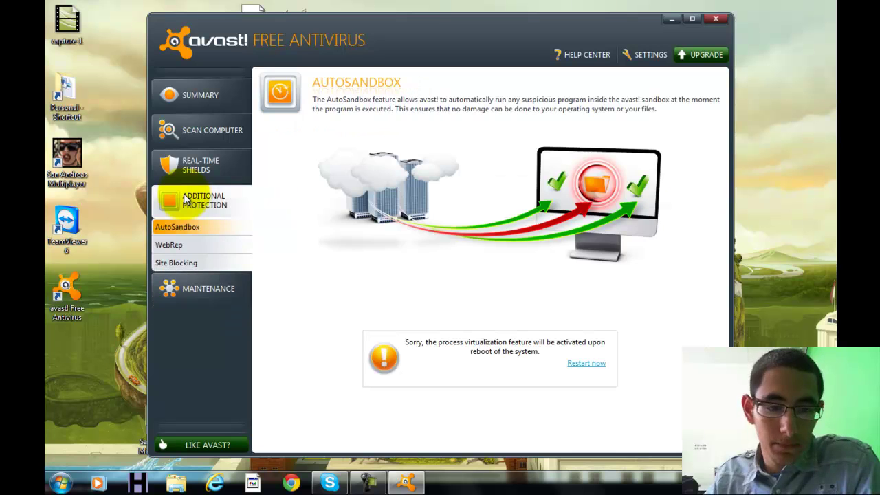
Review the Summary's current status and protection statistics
click(229, 93)
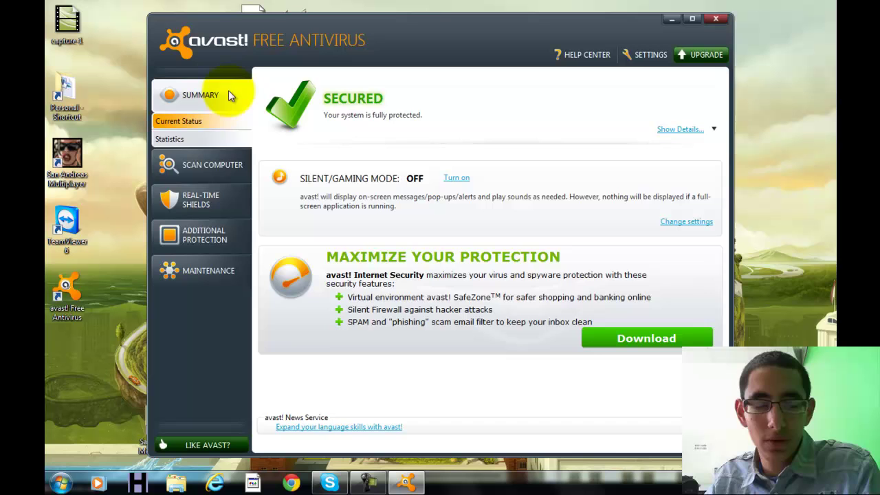
click(176, 144)
click(196, 122)
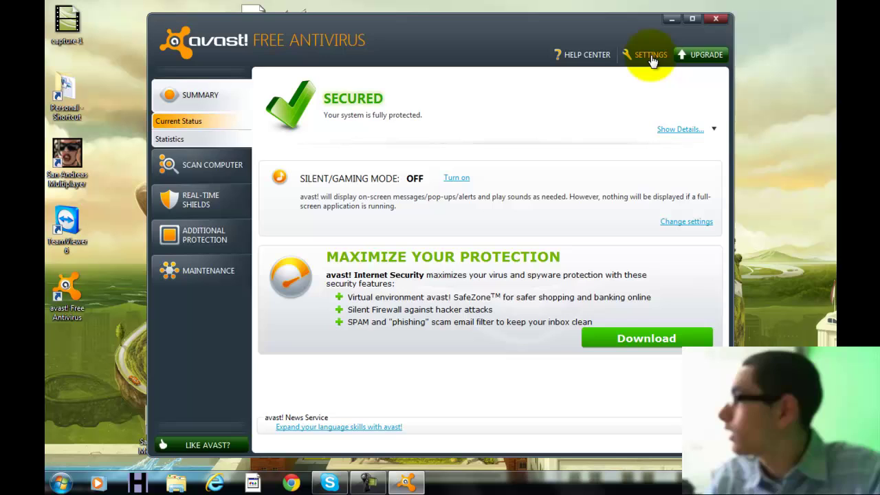
Set avast program updates to Automatic in Settings
click(653, 58)
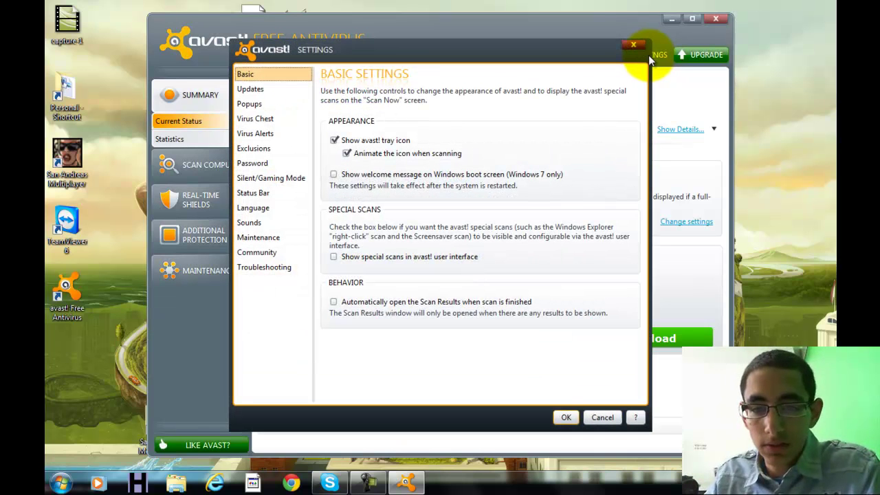
drag(541, 50, 502, 44)
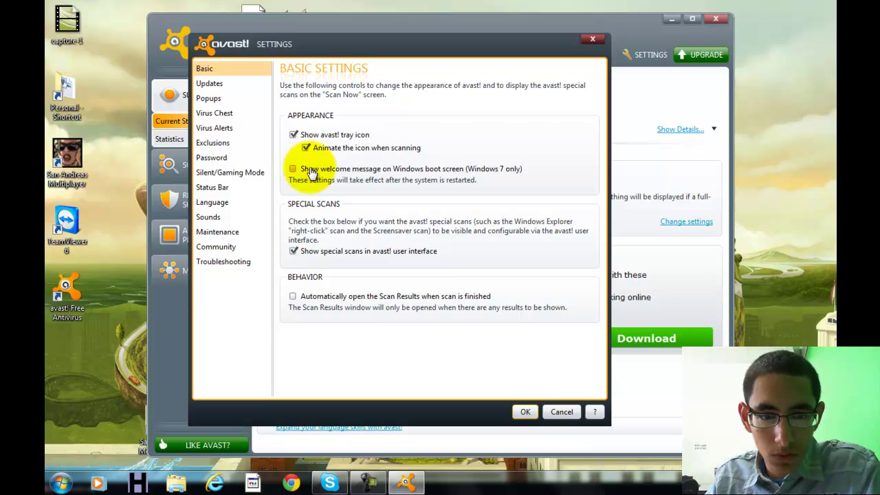
click(212, 86)
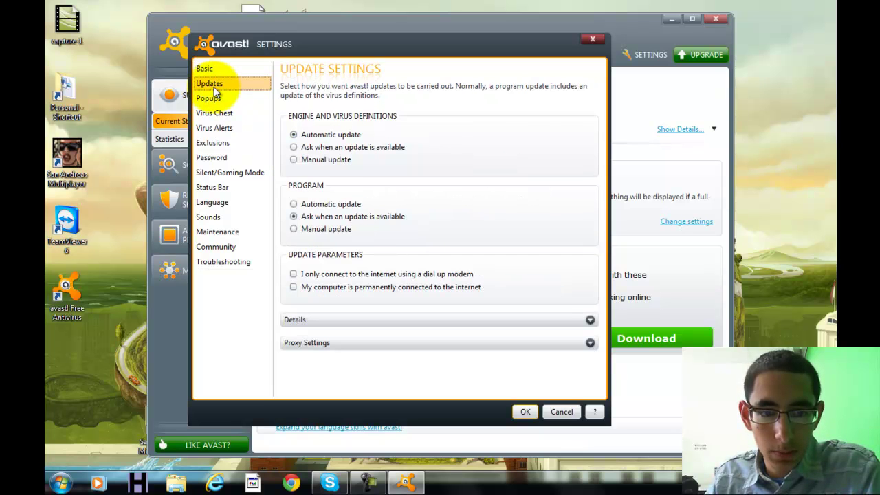
click(339, 209)
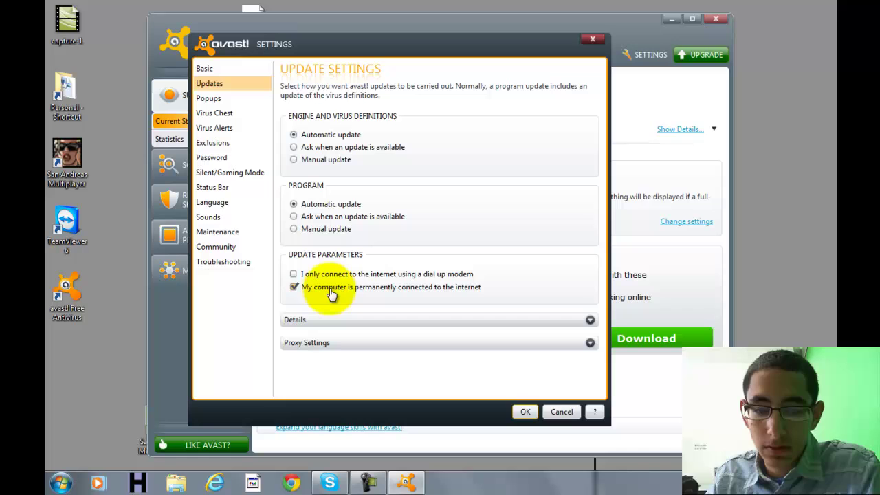
Look over popup, virus chest, alert and exclusion settings, then enable Silent/Gaming Mode
click(234, 98)
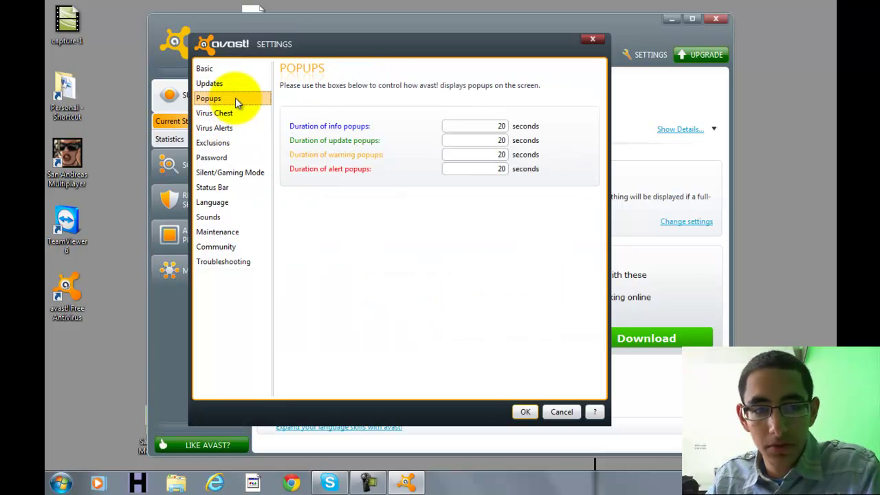
click(235, 114)
click(235, 128)
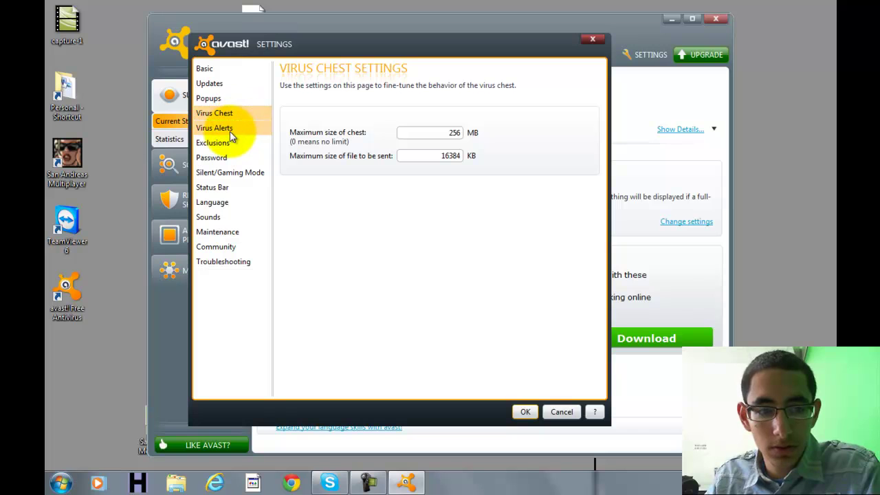
click(225, 145)
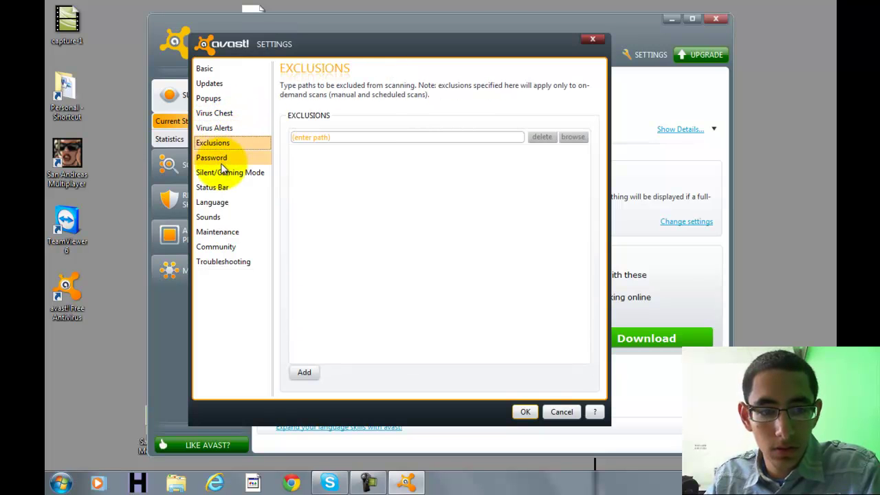
click(228, 175)
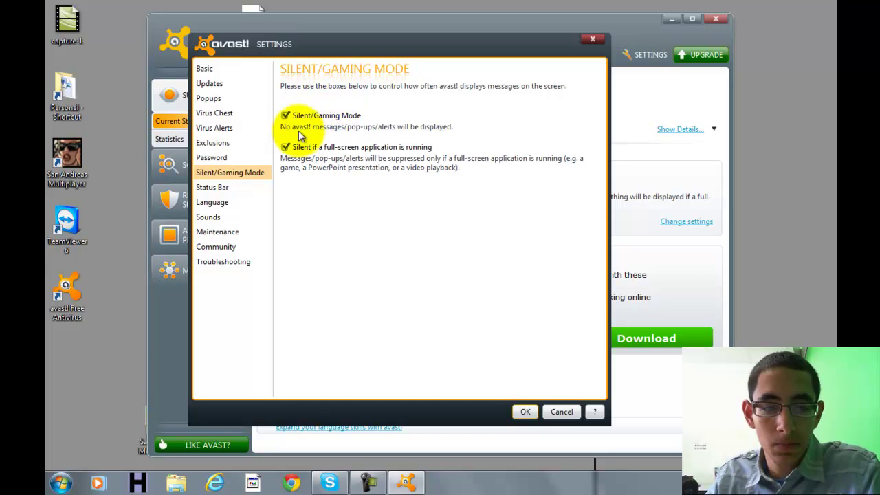
Disable all avast! sounds and save the settings
click(227, 216)
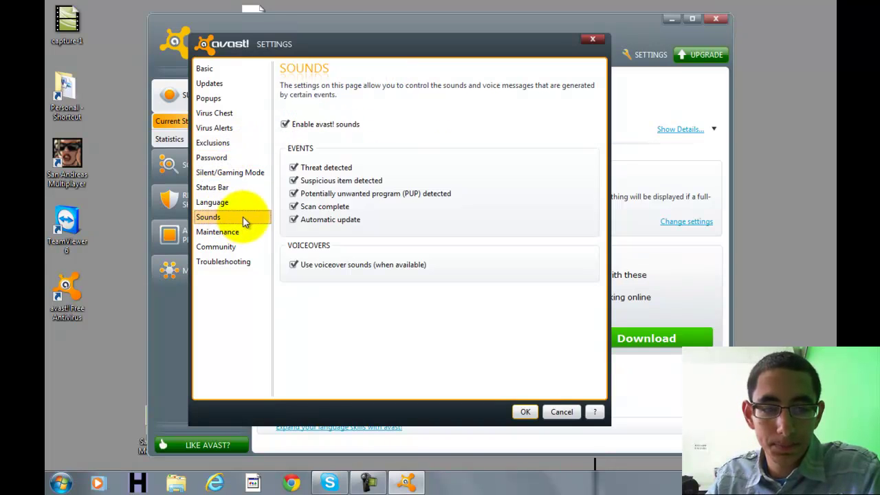
click(309, 127)
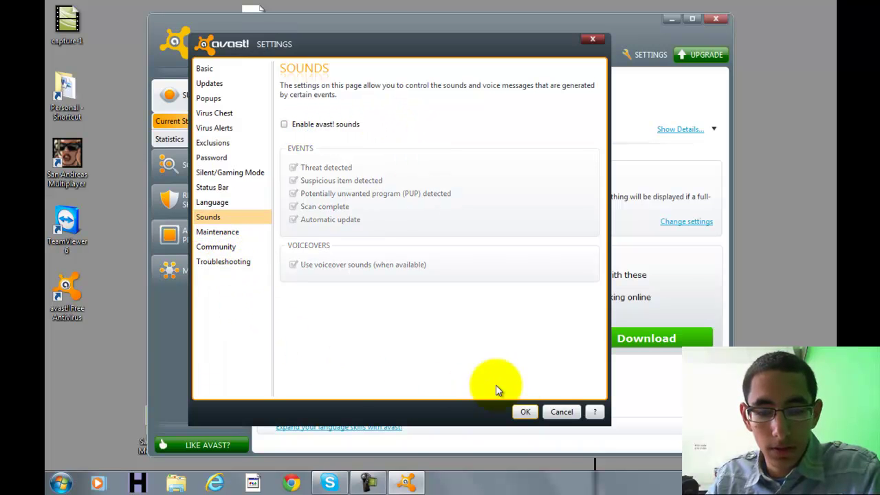
click(525, 411)
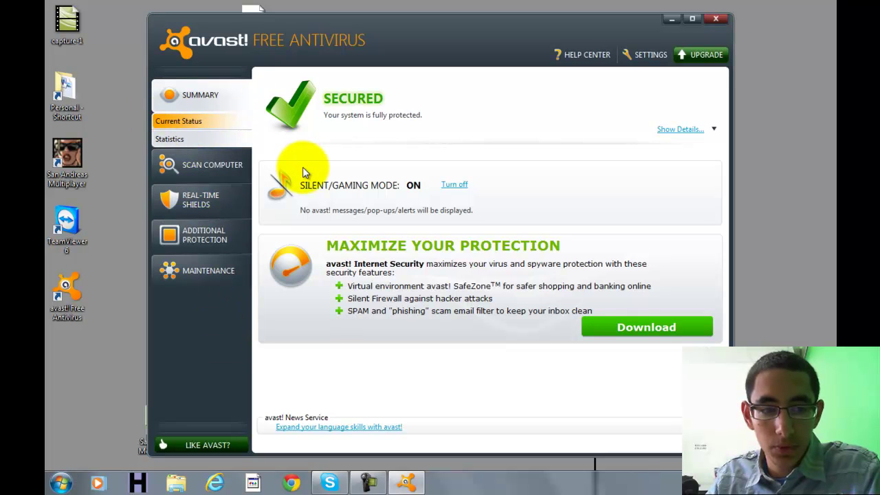
Inspect the Full system scan's details and settings on the Scan Now page without changes
click(168, 166)
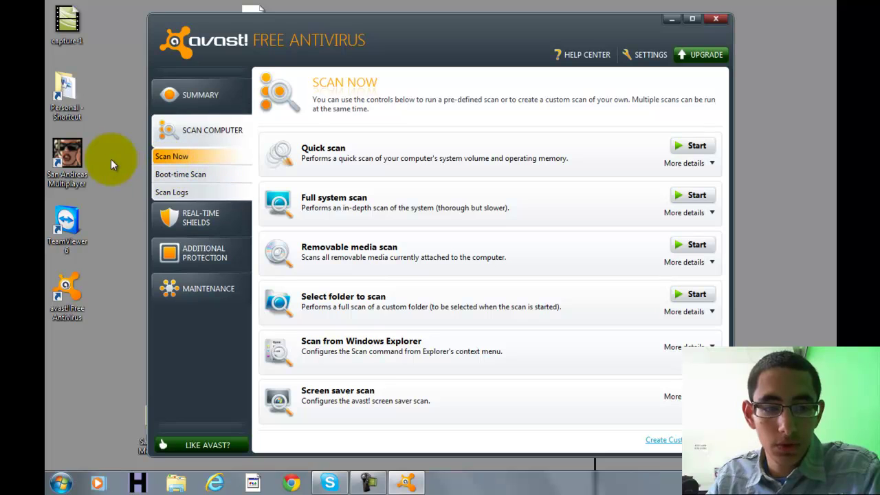
click(711, 213)
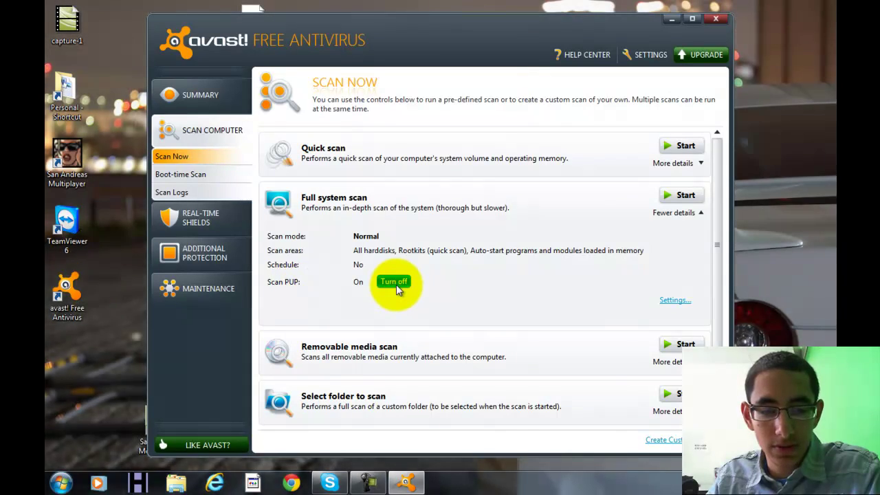
click(688, 213)
click(691, 216)
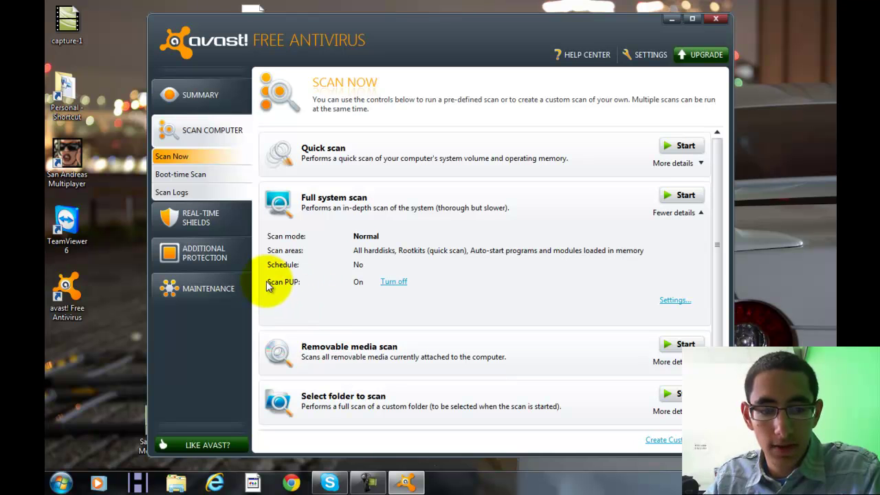
click(677, 301)
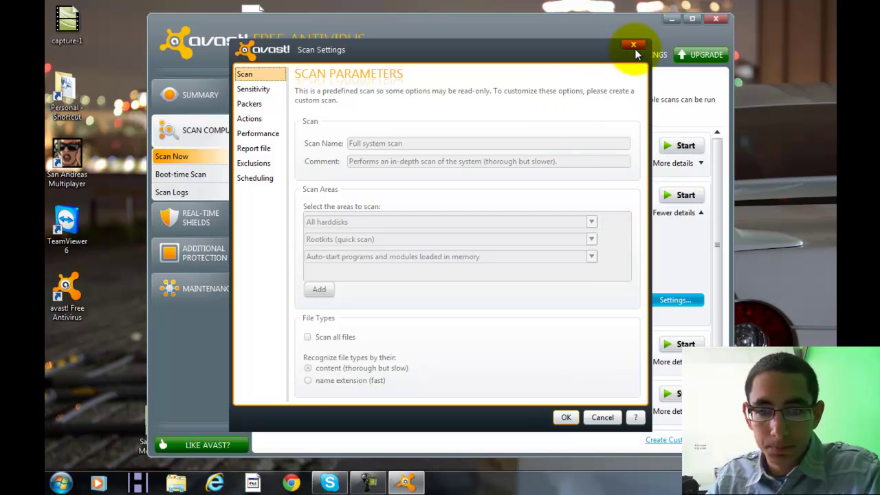
click(633, 45)
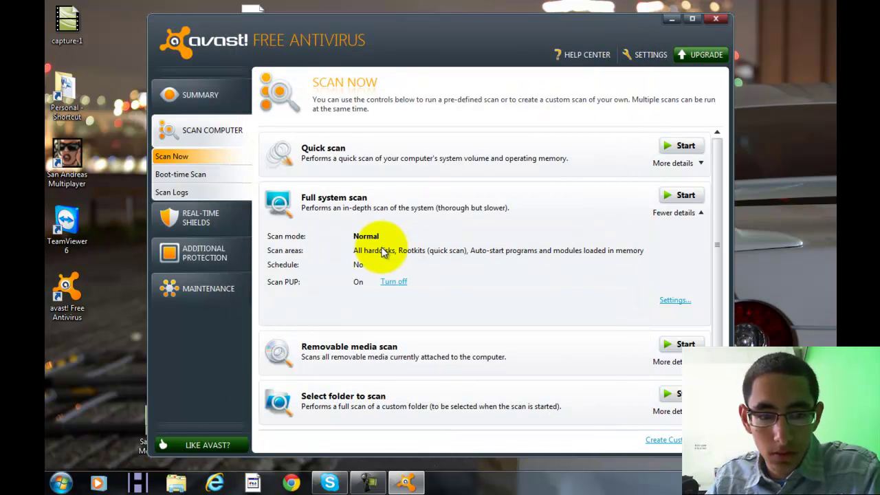
Start the Full system scan, then show the Select folder to scan details
click(683, 191)
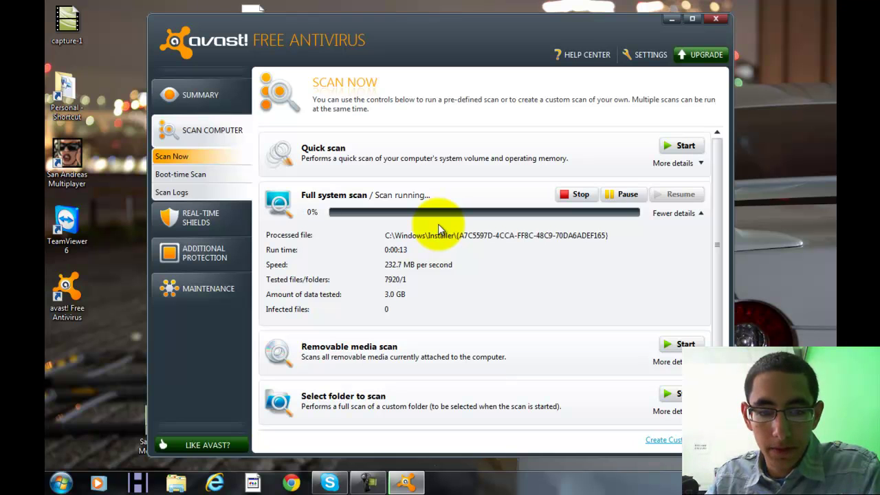
click(580, 196)
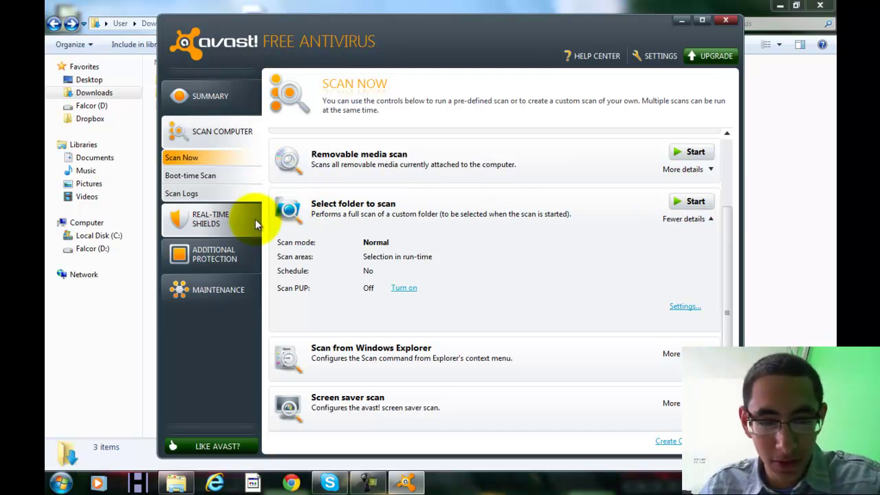
click(199, 175)
click(206, 158)
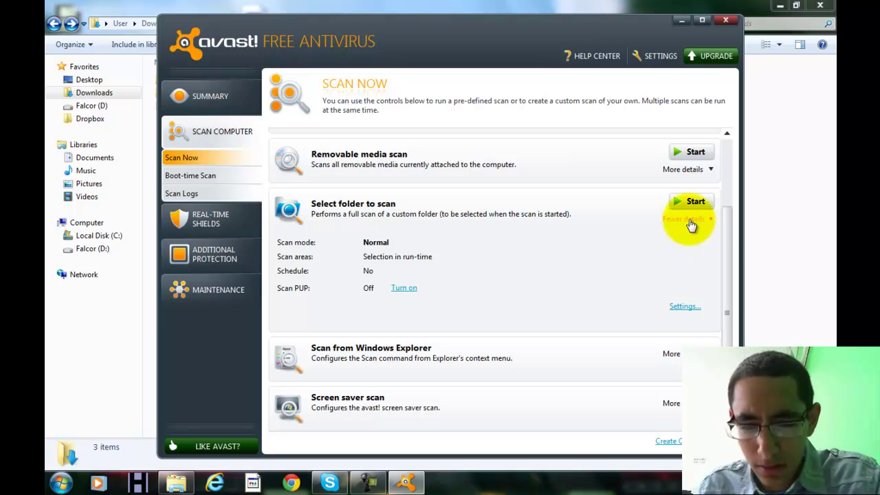
click(369, 483)
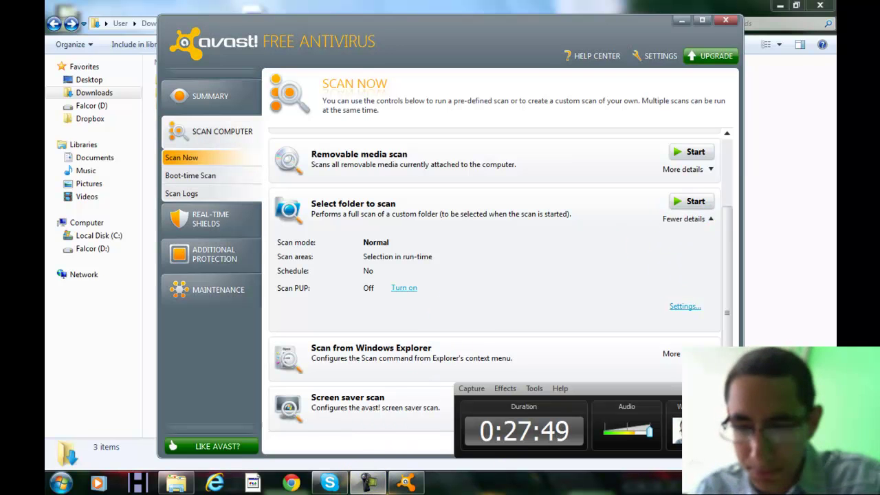